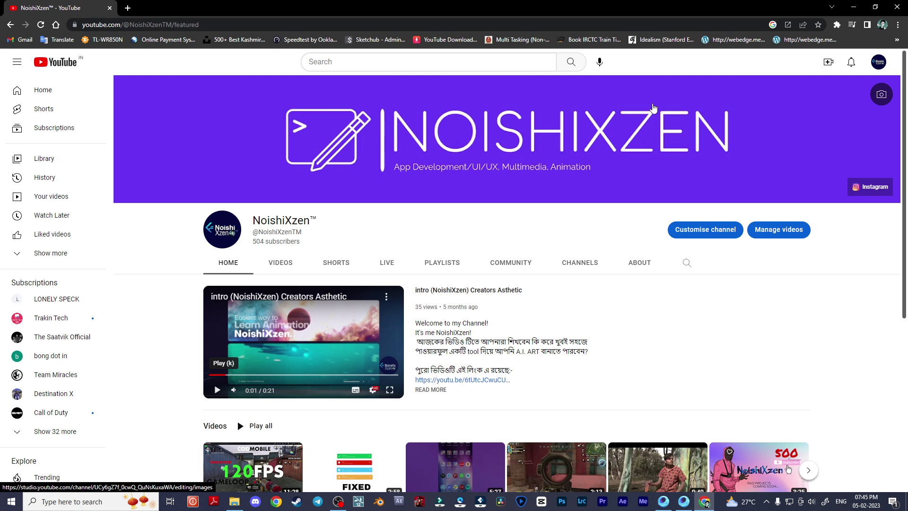
# Open the channel's Videos tab and scroll down to the grid of uploaded videos.
pyautogui.click(289, 264)
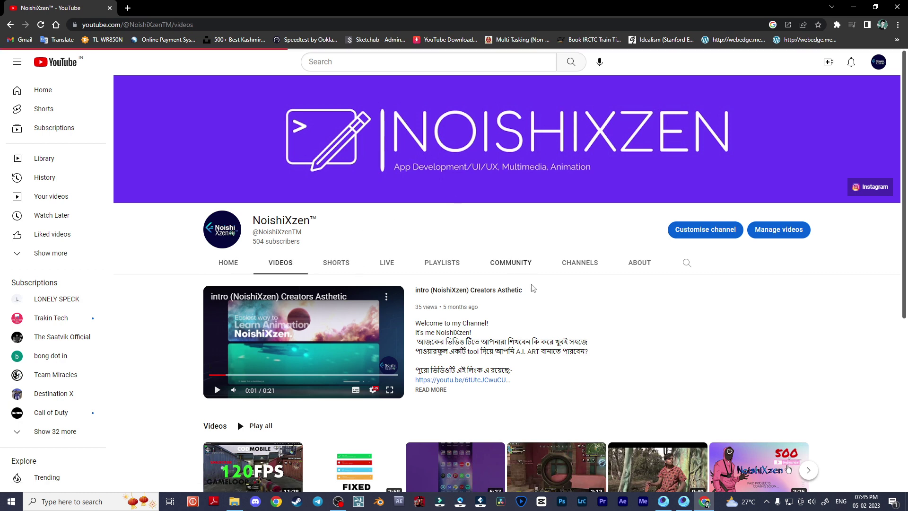
pyautogui.scroll(-2, 451, 288)
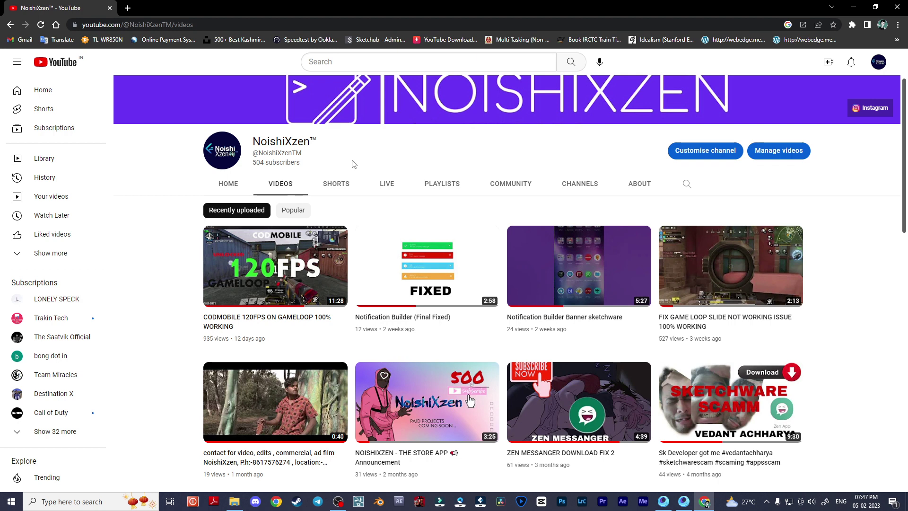
# From File Explorer's 240 UNLOCKED folder, open FPS Optimization.rar with WinRAR.
pyautogui.click(234, 502)
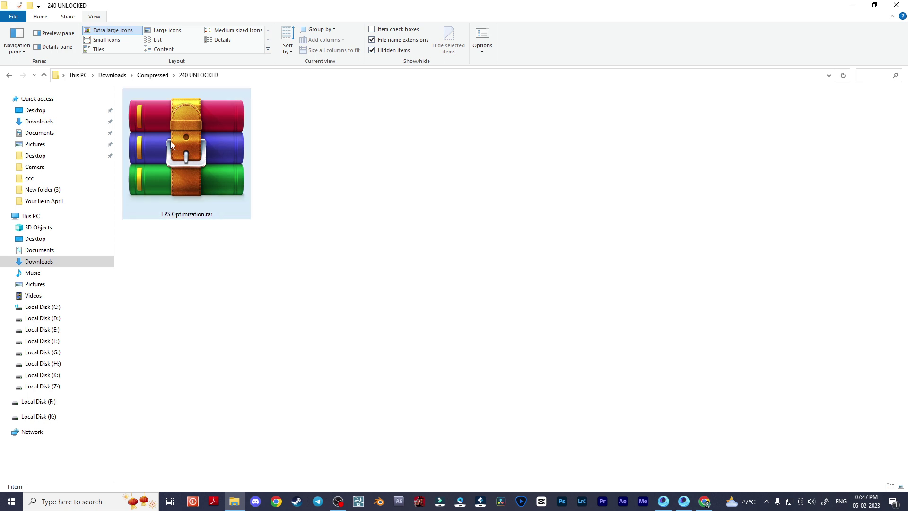
pyautogui.click(180, 181)
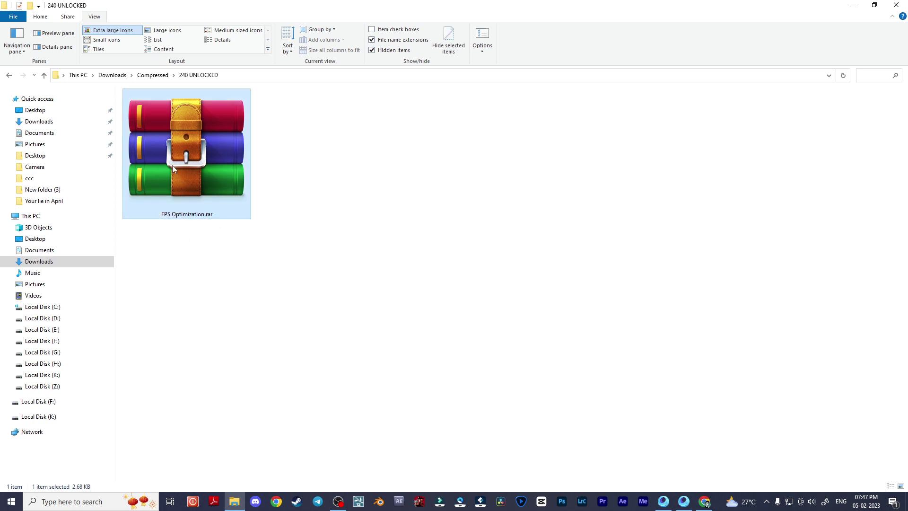
pyautogui.rightClick(230, 180)
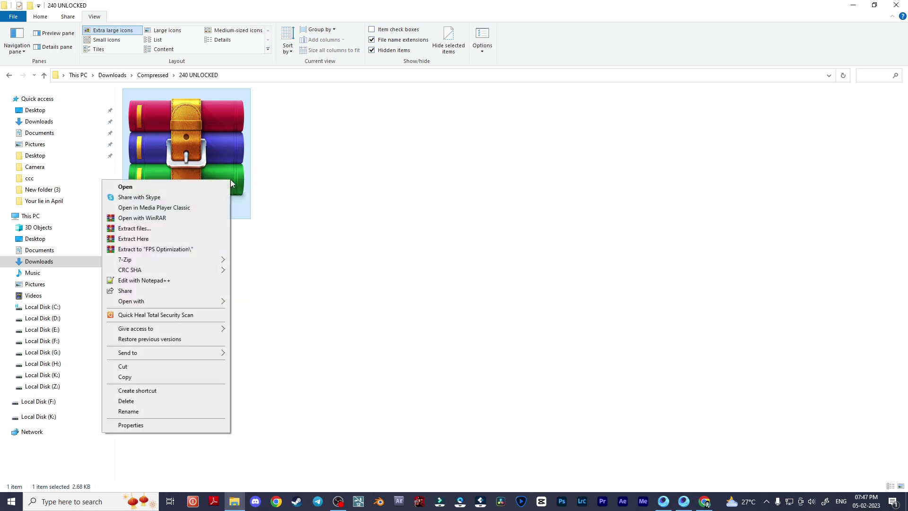
pyautogui.click(137, 187)
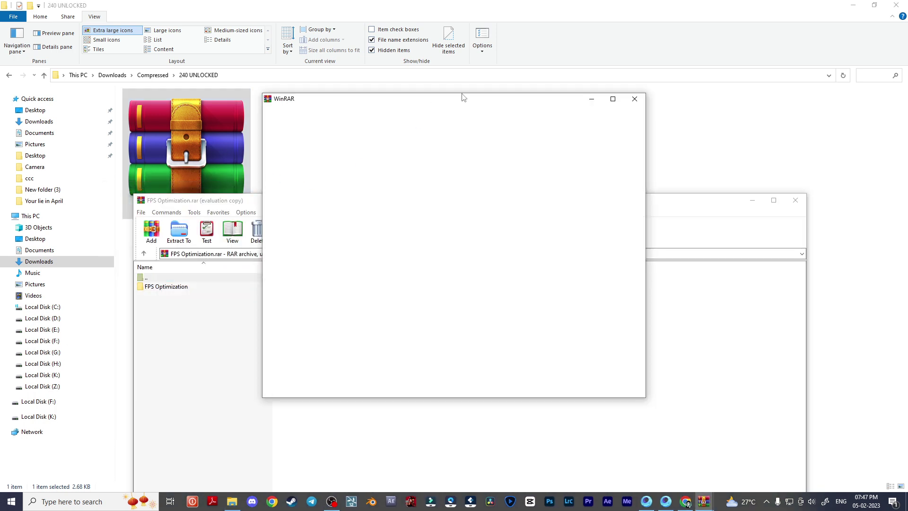
# Close the blank WinRAR window, enter the FPS Optimization folder and select its five .reg files.
pyautogui.click(634, 101)
pyautogui.moveTo(398, 201); pyautogui.dragTo(507, 121)
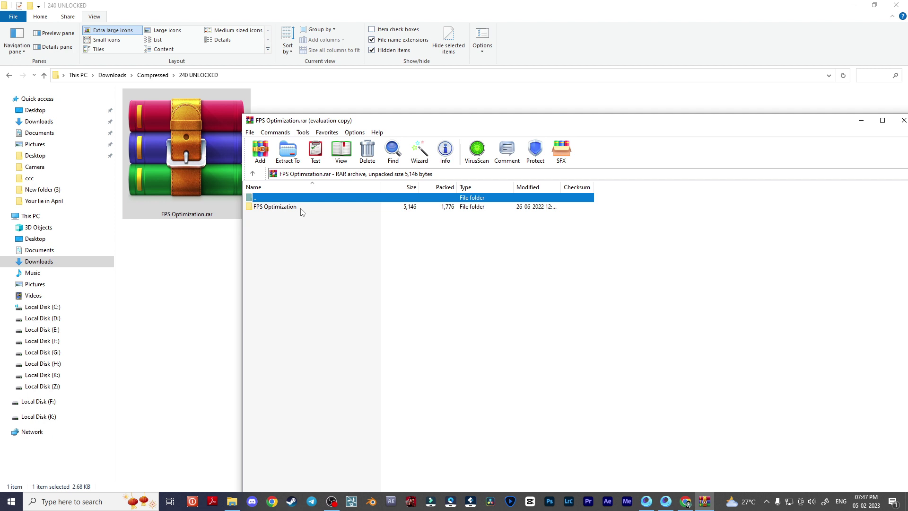
pyautogui.doubleClick(300, 206)
pyautogui.moveTo(285, 281); pyautogui.dragTo(278, 220)
pyautogui.click(311, 285)
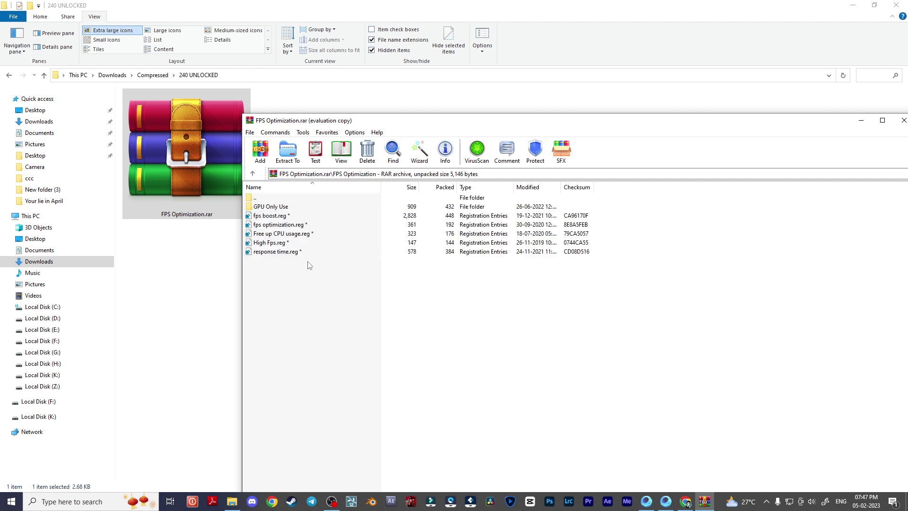
pyautogui.moveTo(285, 275); pyautogui.dragTo(279, 222)
pyautogui.click(290, 279)
# Look inside GPU Only Use, return, and select fps boost.reg among the .reg files.
pyautogui.doubleClick(276, 208)
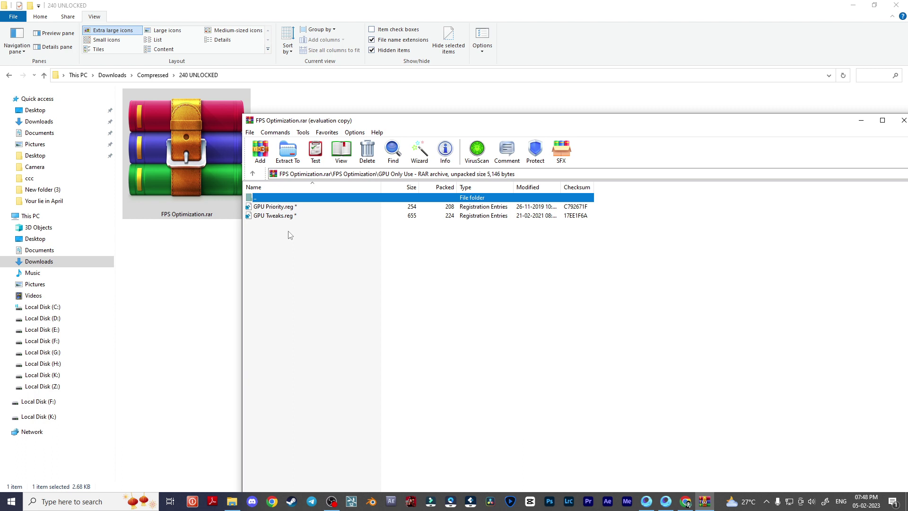
pyautogui.doubleClick(282, 198)
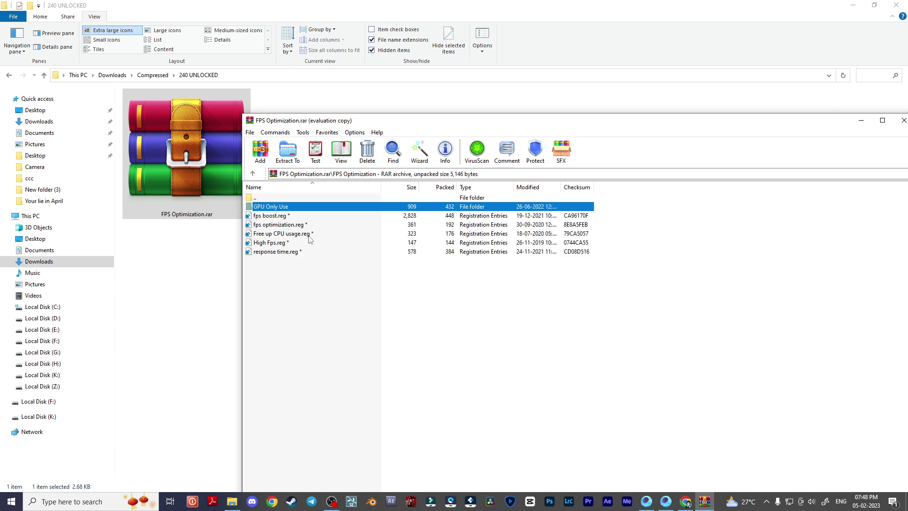
pyautogui.moveTo(273, 278); pyautogui.dragTo(265, 214)
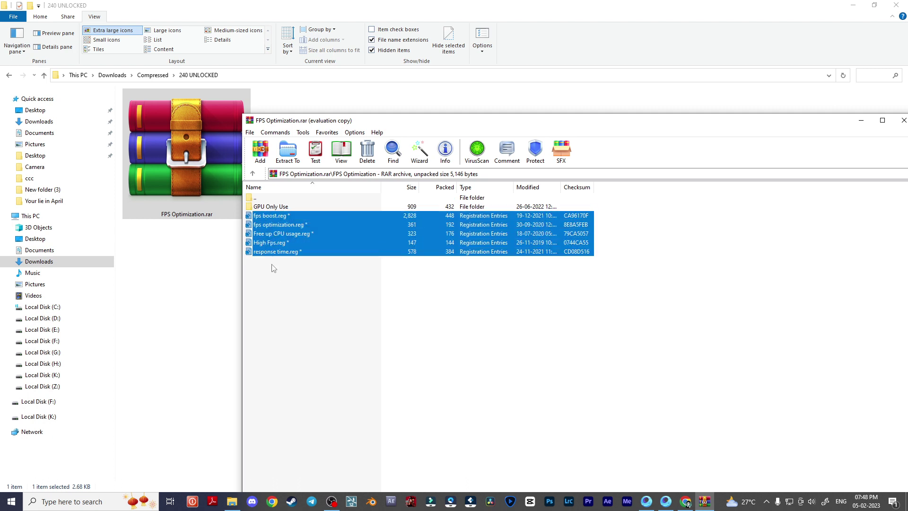
pyautogui.moveTo(274, 273); pyautogui.dragTo(275, 221)
pyautogui.click(286, 277)
# Try opening fps boost.reg, dismiss its password prompt, and close the archive window.
pyautogui.doubleClick(282, 219)
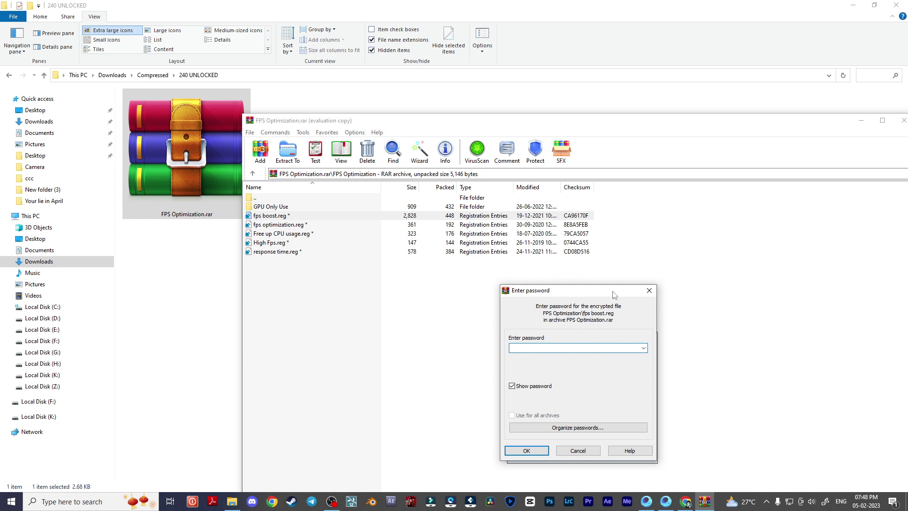
pyautogui.click(648, 294)
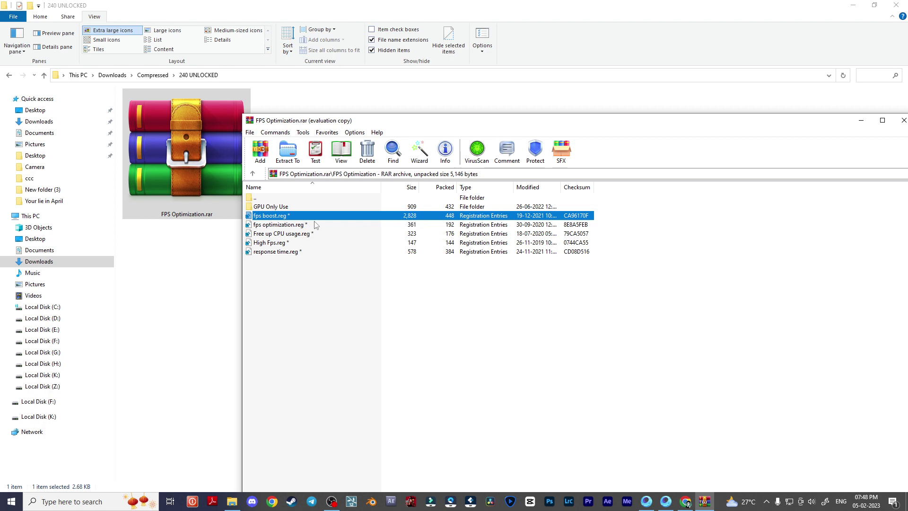
pyautogui.moveTo(801, 129)
pyautogui.mouseDown()
pyautogui.moveTo(767, 115)
pyautogui.moveTo(588, 128)
pyautogui.mouseUp()
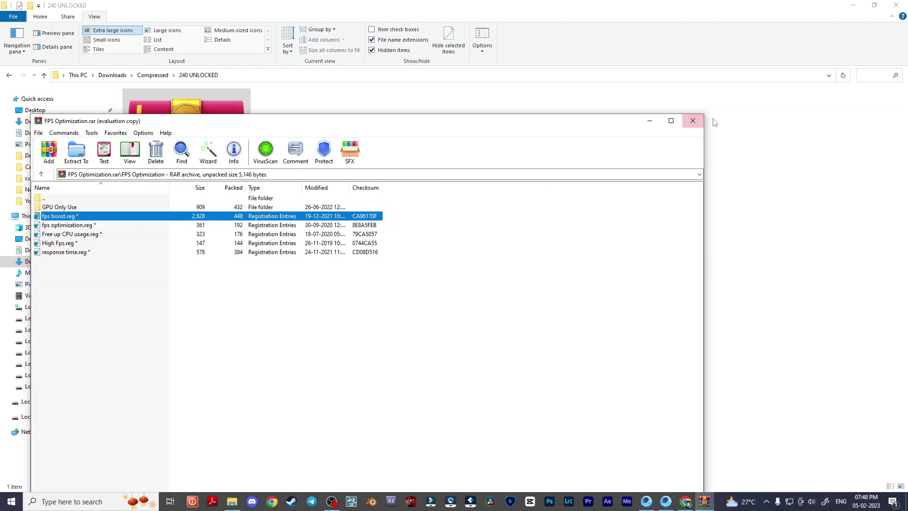
pyautogui.click(692, 120)
# In GameLoop Settings, review the Engine tab including the processor core count options.
pyautogui.click(647, 502)
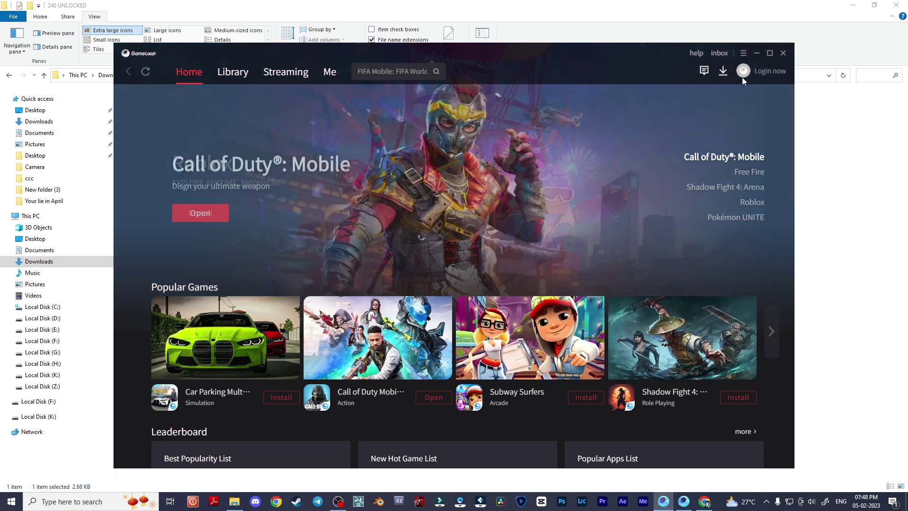
pyautogui.click(743, 56)
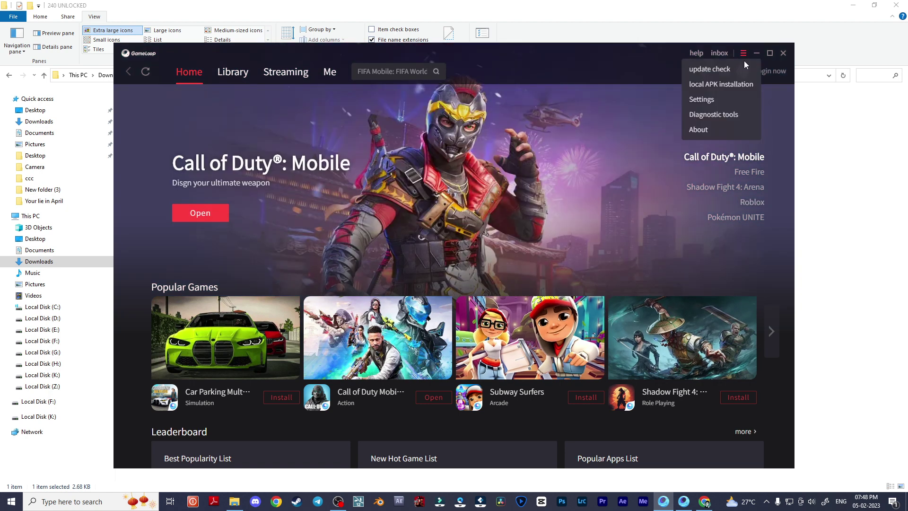
pyautogui.click(703, 99)
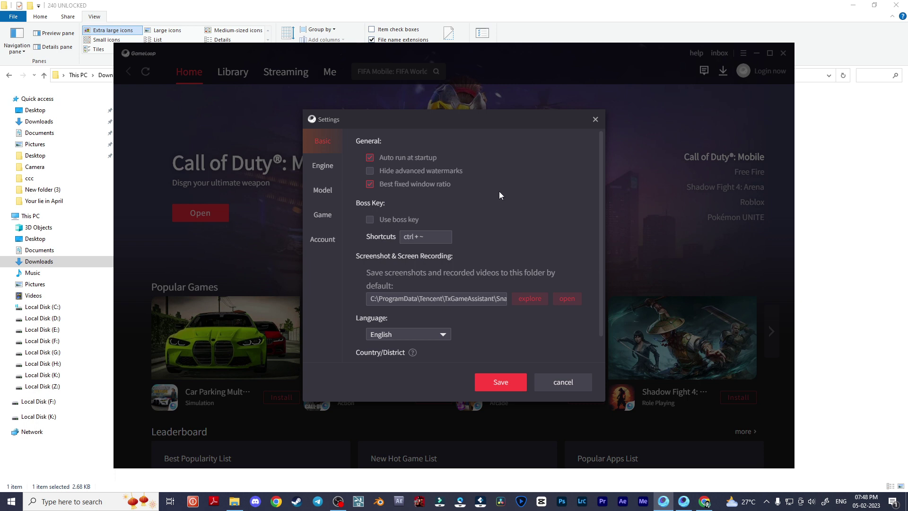
pyautogui.click(324, 169)
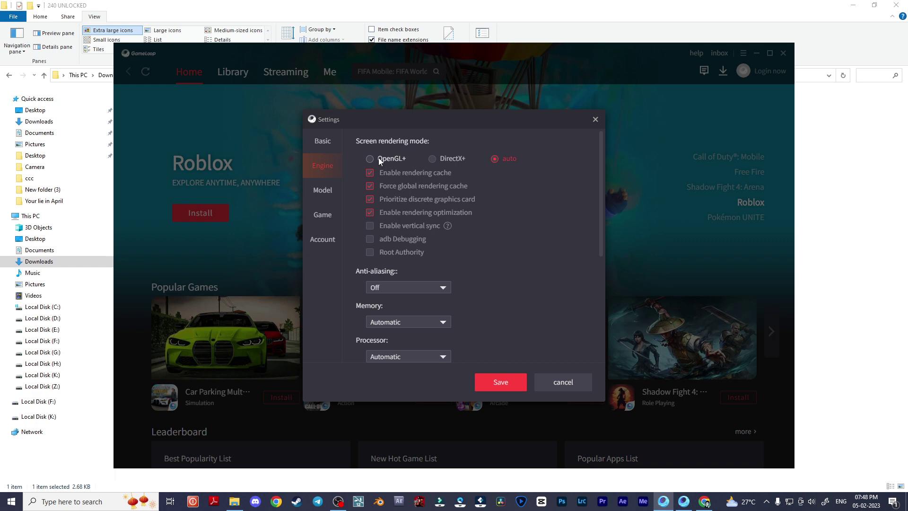
pyautogui.scroll(-5, 520, 218)
pyautogui.scroll(3, 537, 222)
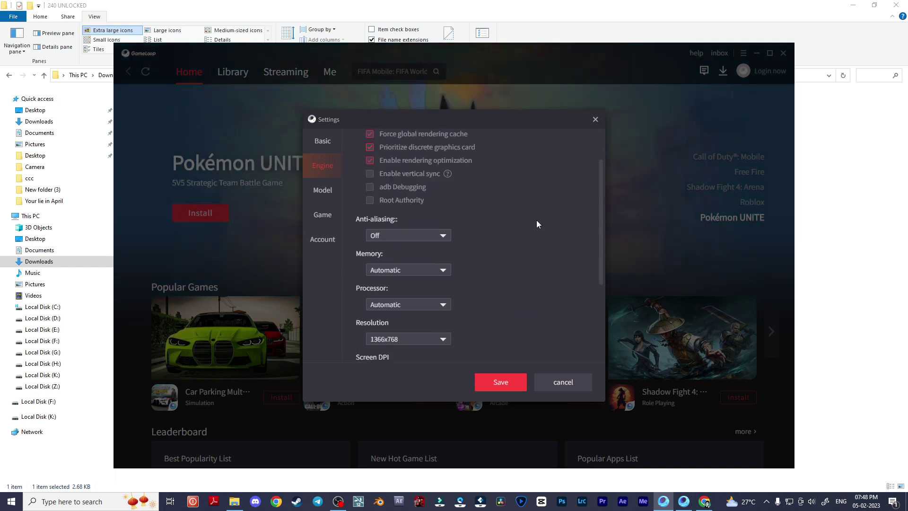
pyautogui.scroll(-2, 536, 220)
pyautogui.click(440, 199)
pyautogui.scroll(1, 471, 311)
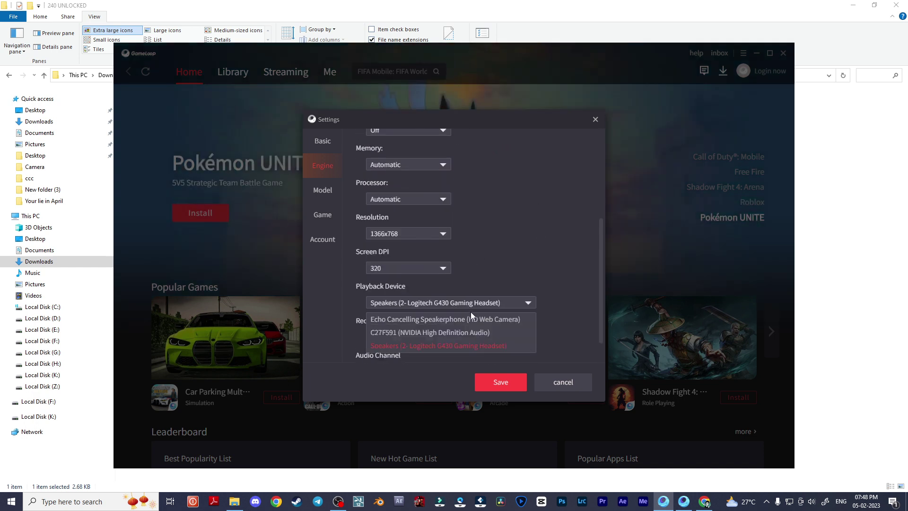
pyautogui.scroll(-2, 558, 233)
# View the Model and Game tabs, cancel without saving, and switch to Call of Duty Mobile.
pyautogui.click(323, 189)
pyautogui.click(329, 220)
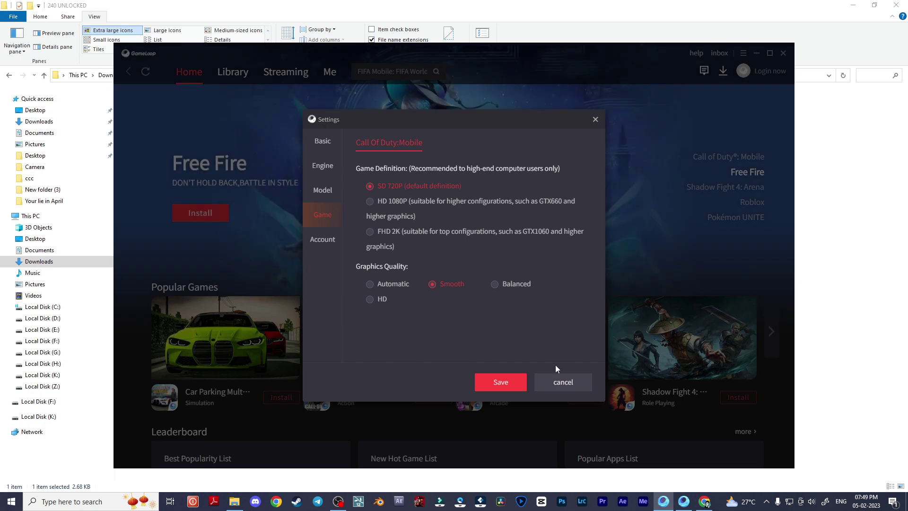
pyautogui.click(559, 382)
pyautogui.click(686, 506)
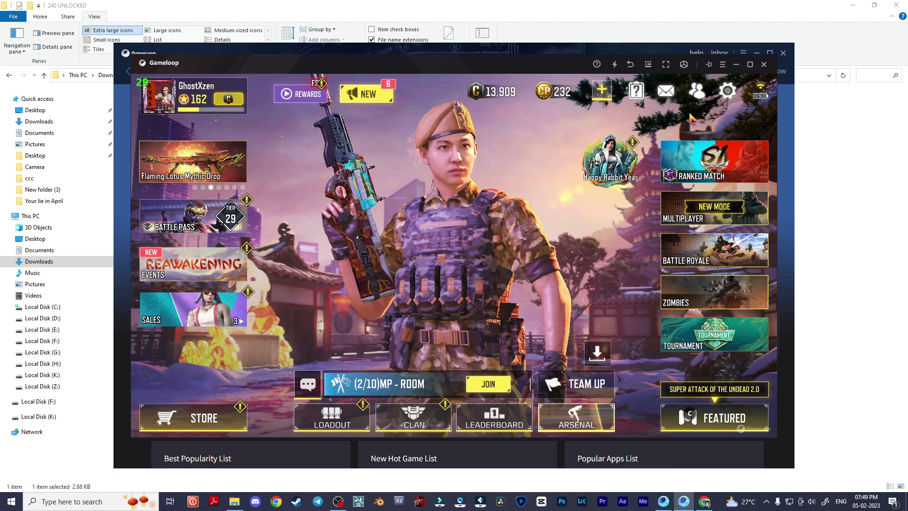
# Review Engine settings without changes, minimize the launcher home window, and reposition the game window.
pyautogui.click(723, 65)
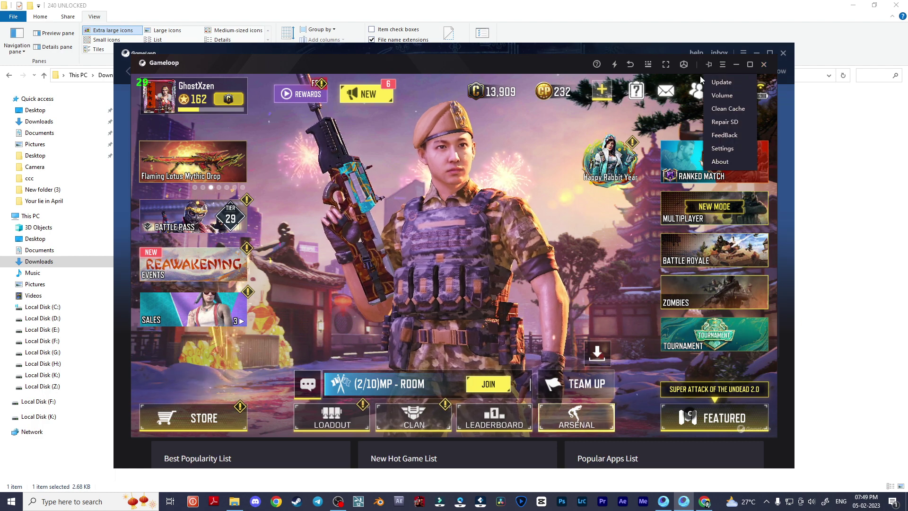
pyautogui.click(551, 158)
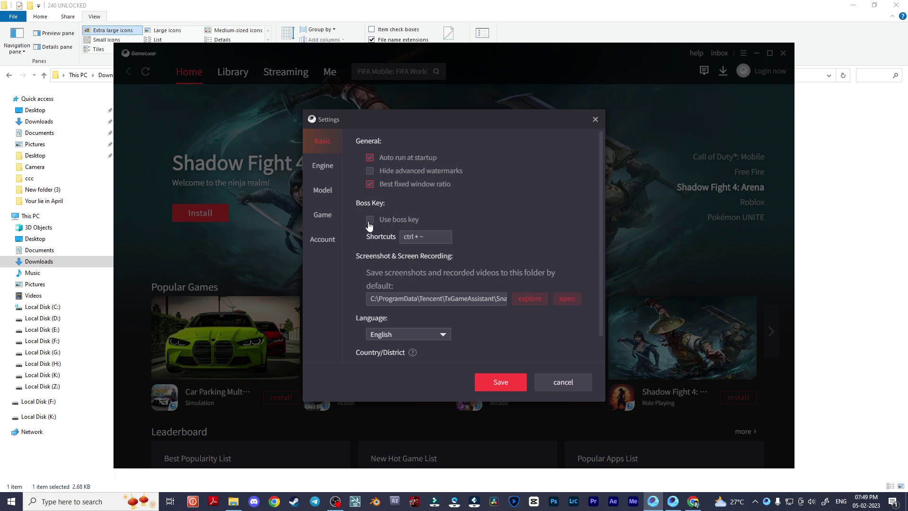
pyautogui.click(322, 171)
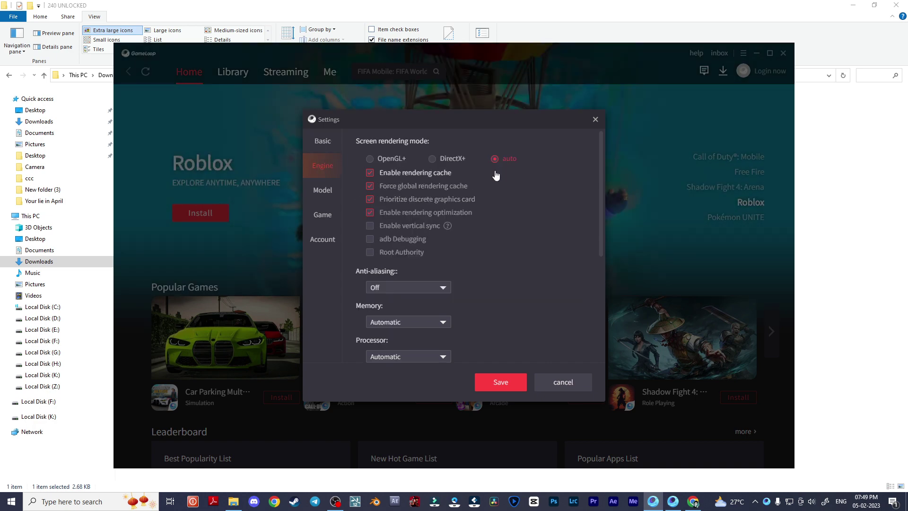
pyautogui.scroll(-2, 520, 220)
pyautogui.scroll(2, 511, 231)
pyautogui.click(595, 120)
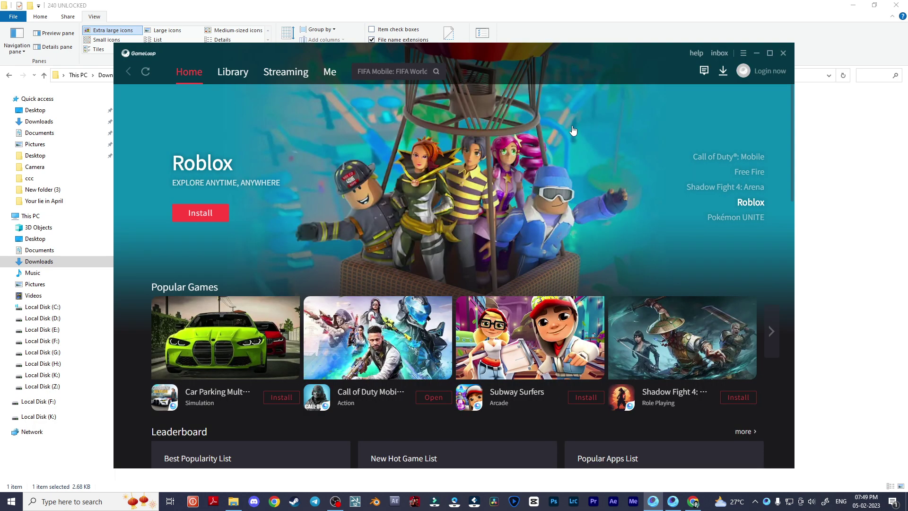
pyautogui.click(756, 55)
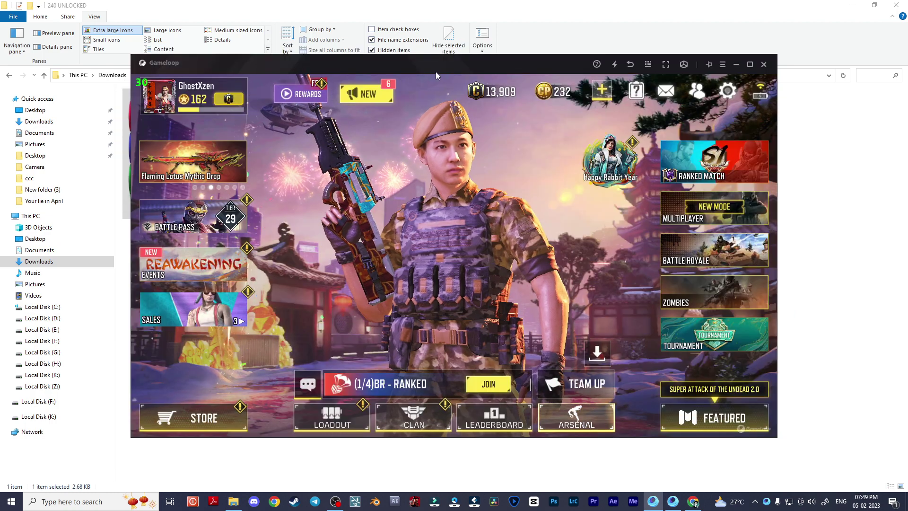
pyautogui.moveTo(440, 65)
pyautogui.mouseDown()
pyautogui.moveTo(467, 78)
pyautogui.moveTo(458, 65)
pyautogui.moveTo(456, 72)
pyautogui.moveTo(497, 76)
pyautogui.moveTo(473, 72)
pyautogui.mouseUp()
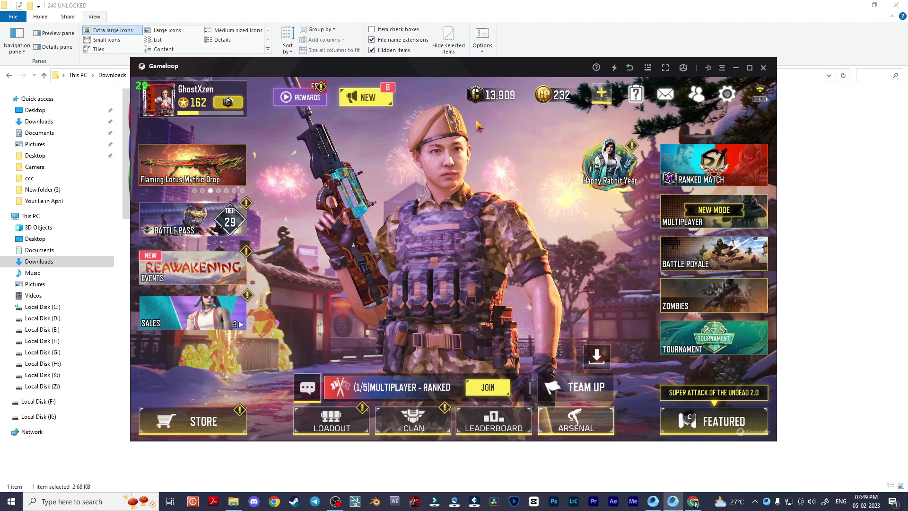
# Inspect keyboard and Gamepad key maps and the Default Controller list, then close them and move the window right.
pyautogui.click(683, 69)
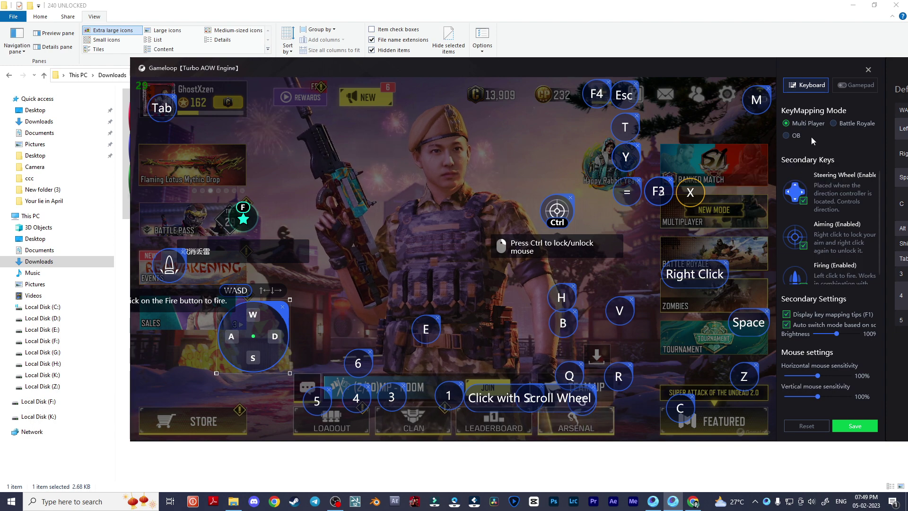
pyautogui.click(849, 94)
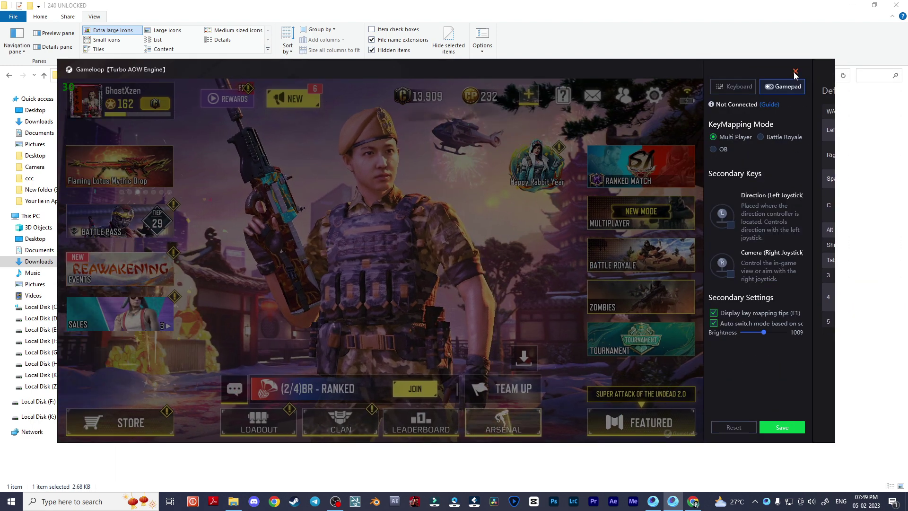
pyautogui.click(801, 70)
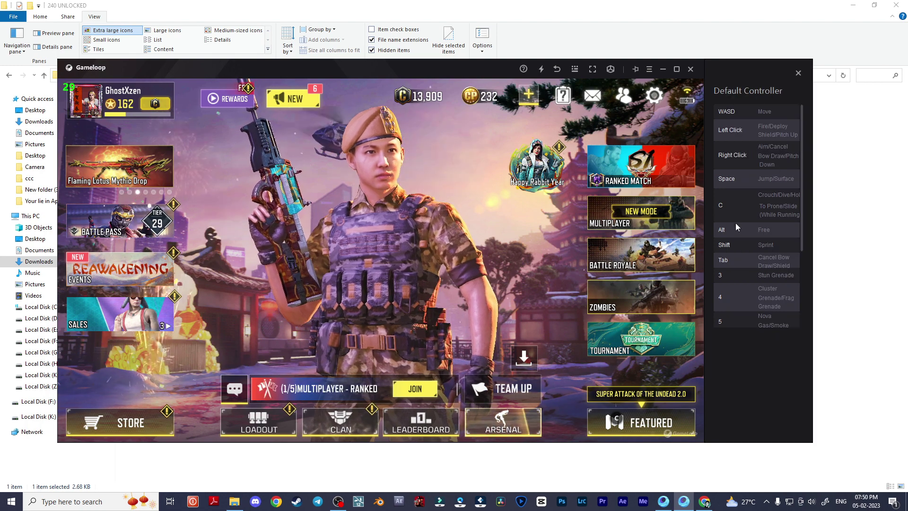
pyautogui.scroll(-2, 736, 223)
pyautogui.scroll(3, 763, 207)
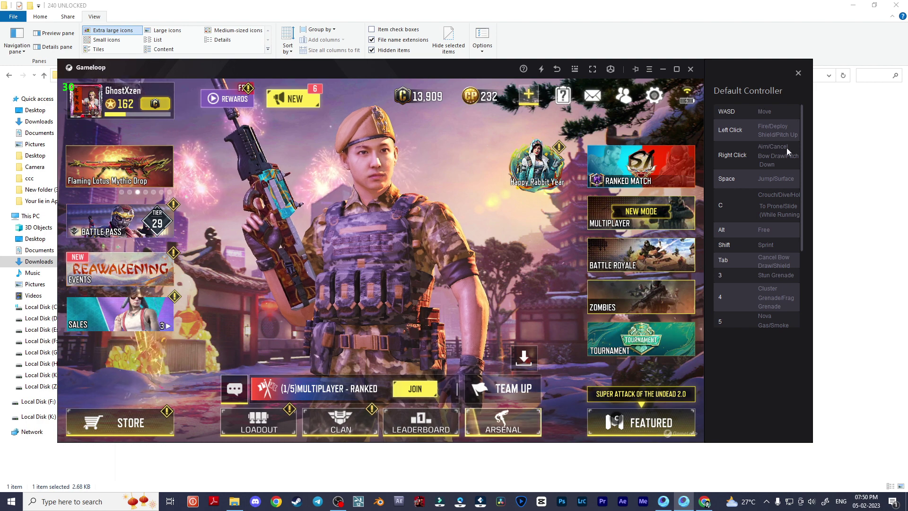
pyautogui.click(799, 74)
pyautogui.moveTo(387, 65)
pyautogui.mouseDown()
pyautogui.moveTo(567, 79)
pyautogui.moveTo(513, 81)
pyautogui.mouseUp()
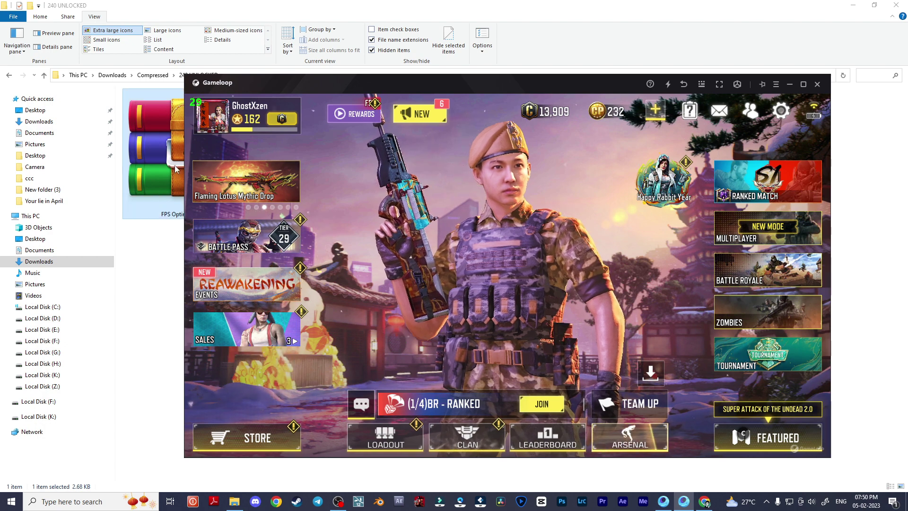
# Run the Accelerate memory cleanup, freeing 1252MB, and repeat until no idle memory remains.
pyautogui.click(669, 85)
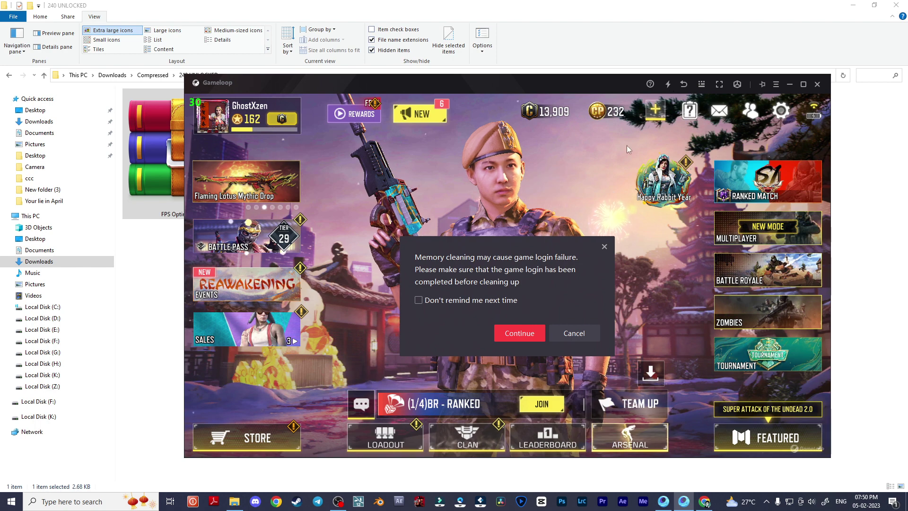
pyautogui.click(532, 338)
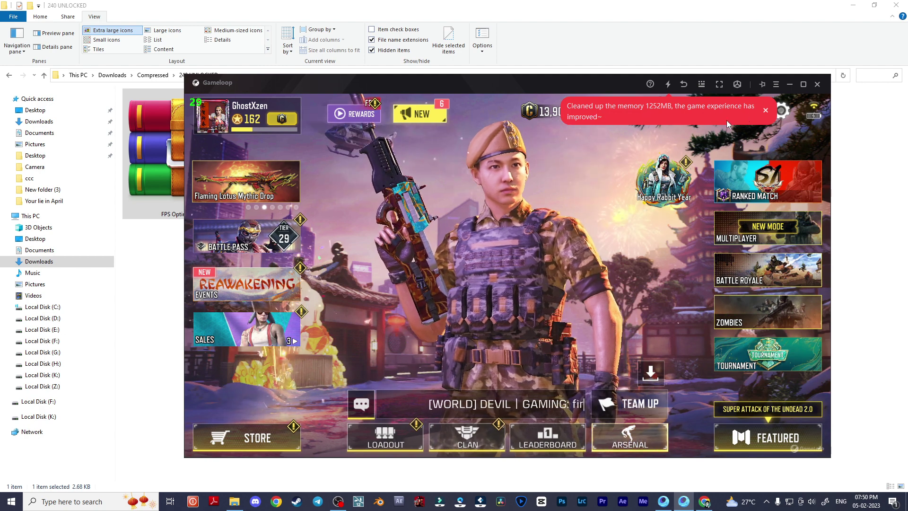
pyautogui.click(667, 85)
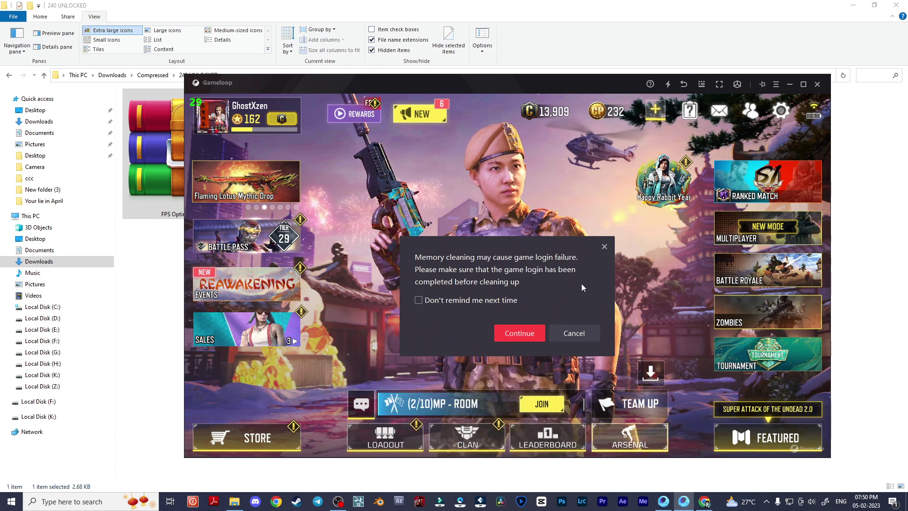
pyautogui.click(567, 332)
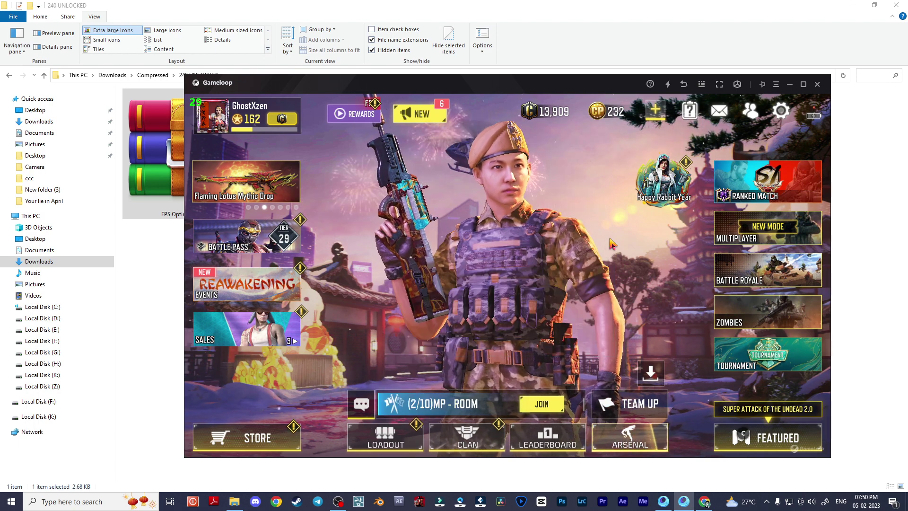
pyautogui.click(670, 84)
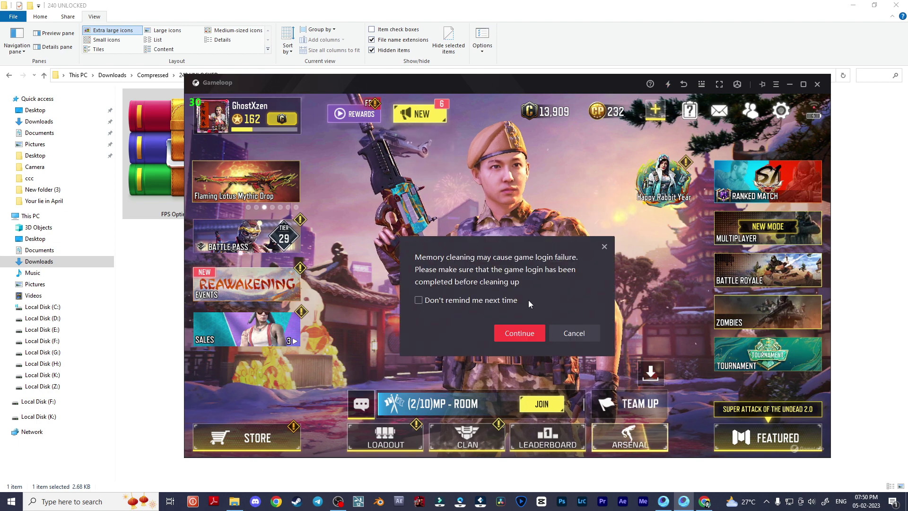
pyautogui.click(519, 332)
pyautogui.moveTo(451, 82)
pyautogui.mouseDown()
pyautogui.moveTo(439, 57)
pyautogui.moveTo(438, 85)
pyautogui.mouseUp()
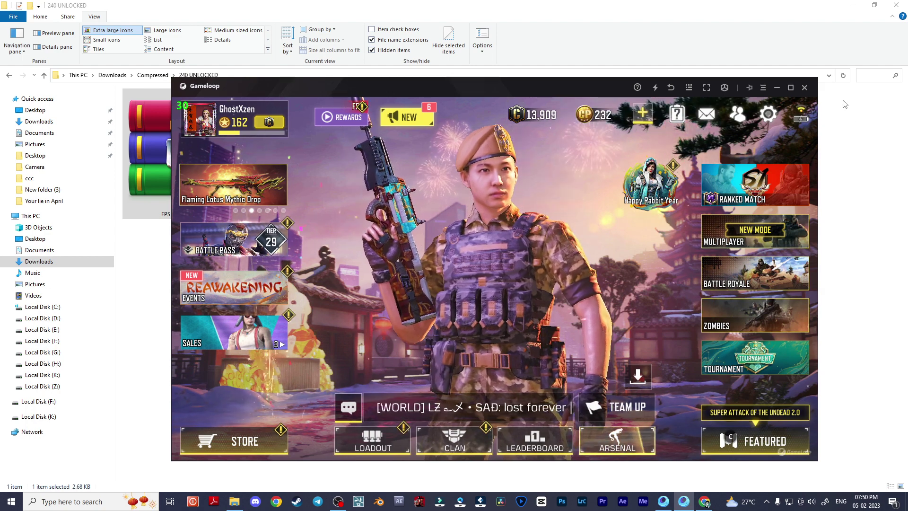
# Close the GameLoop window and confirm Ok to exit the emulator.
pyautogui.click(805, 88)
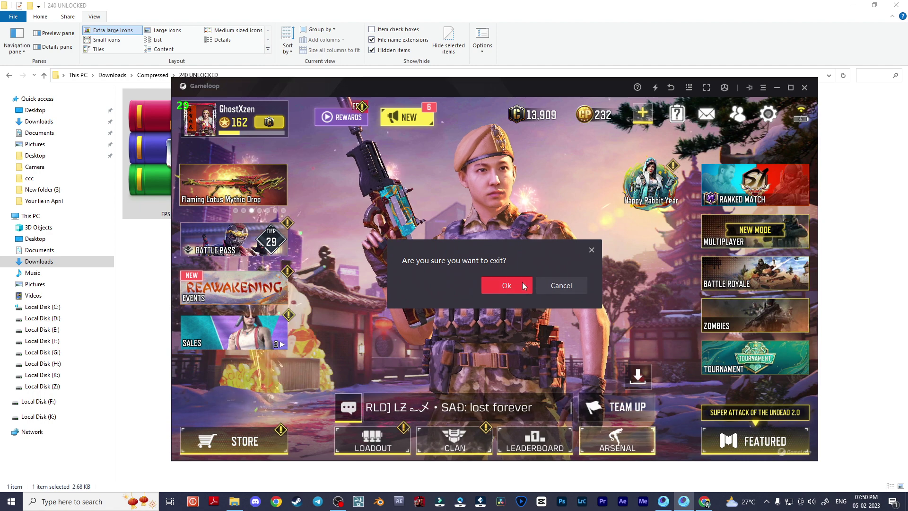
pyautogui.click(508, 285)
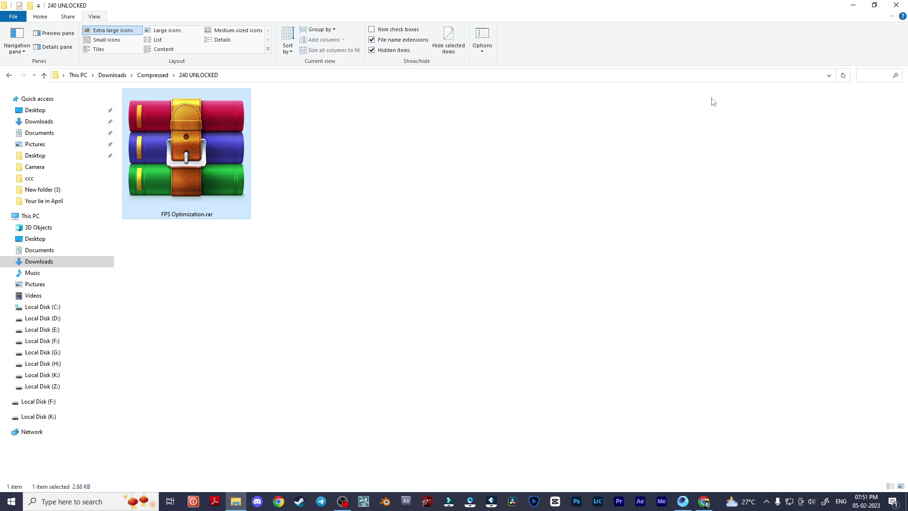
# Minimize File Explorer to reveal Chrome showing the channel's Videos tab.
pyautogui.click(854, 5)
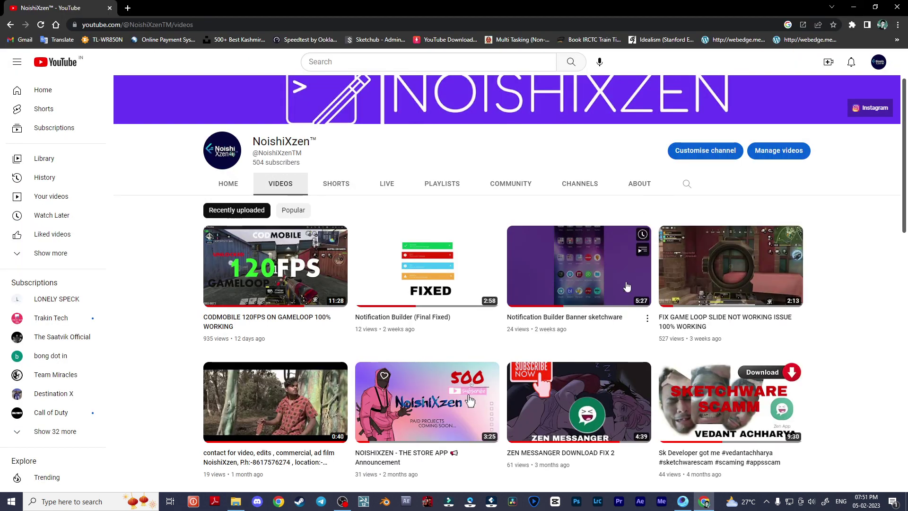